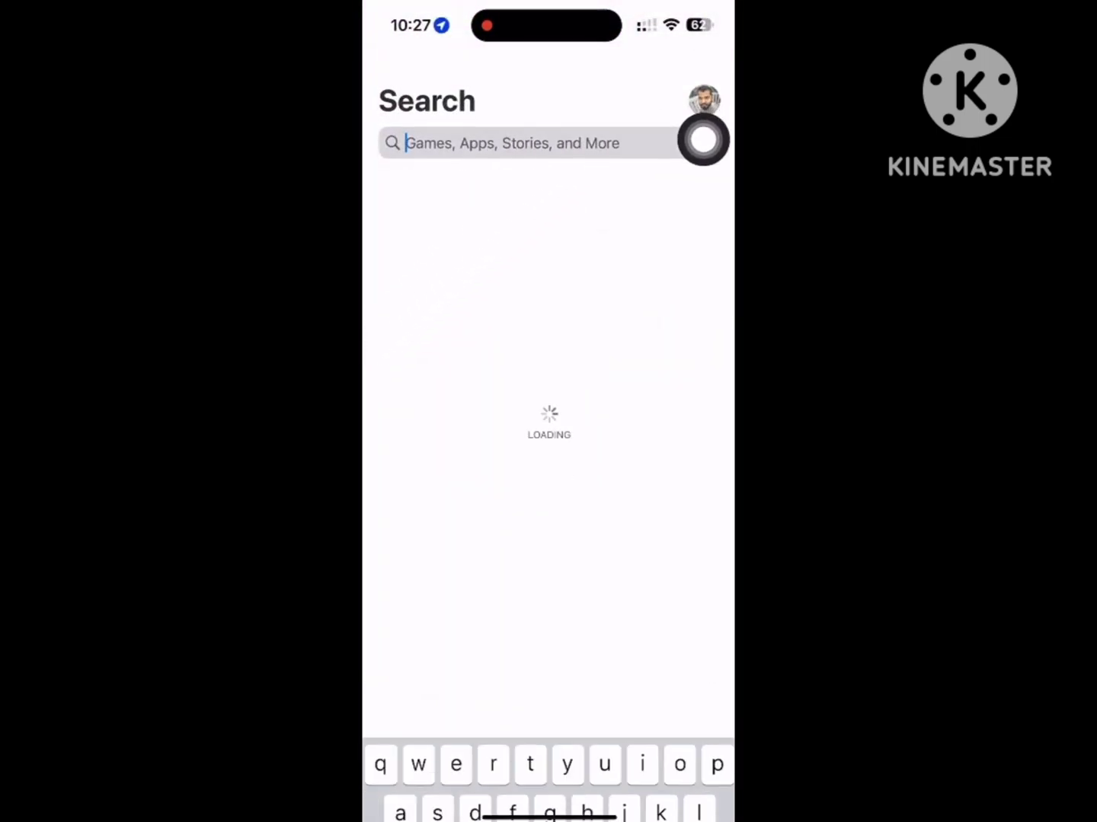
pyautogui.write('r')
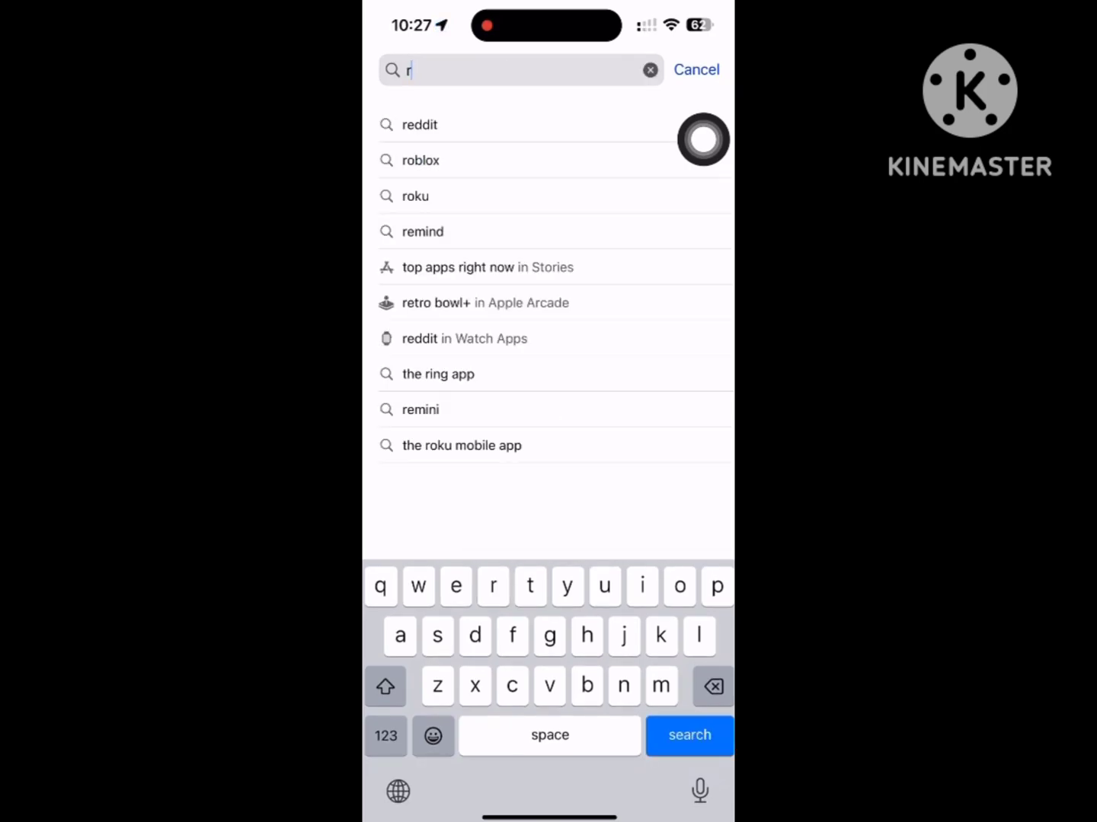
# - Search the store for 'roblox' and open the Roblox listing to update it
pyautogui.click(421, 160)
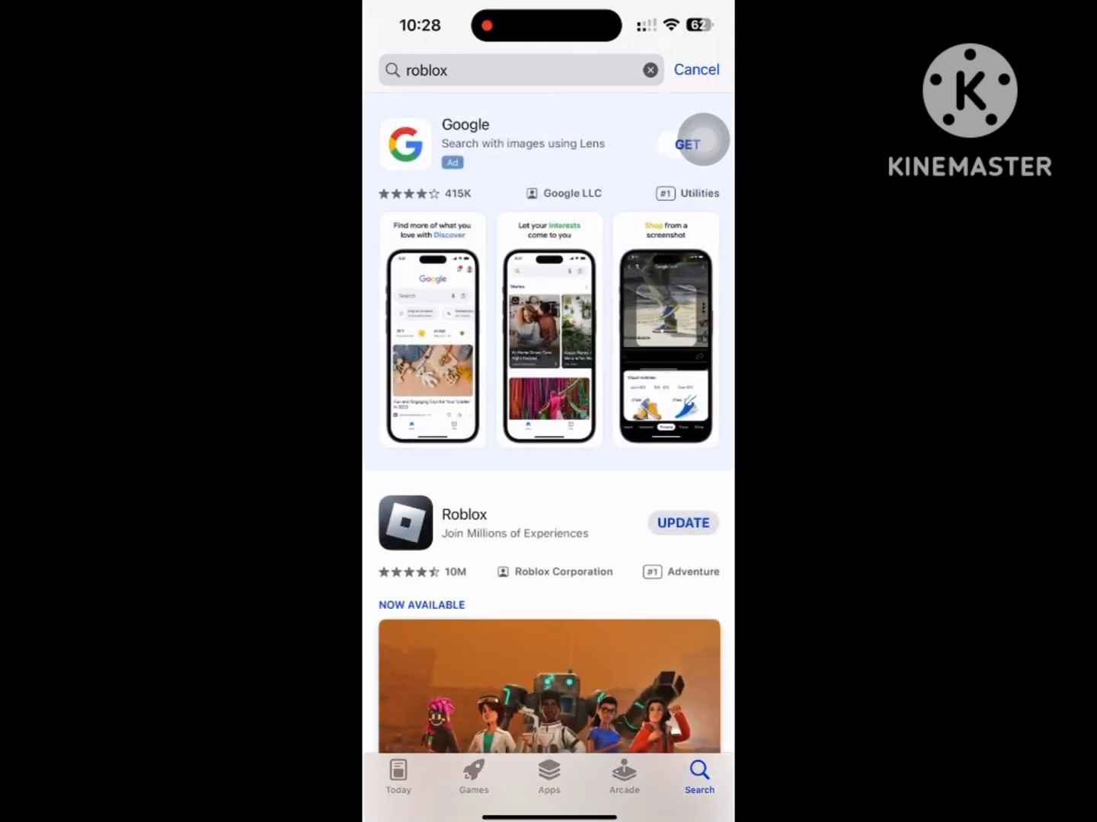
pyautogui.scroll(-5, 703, 140)
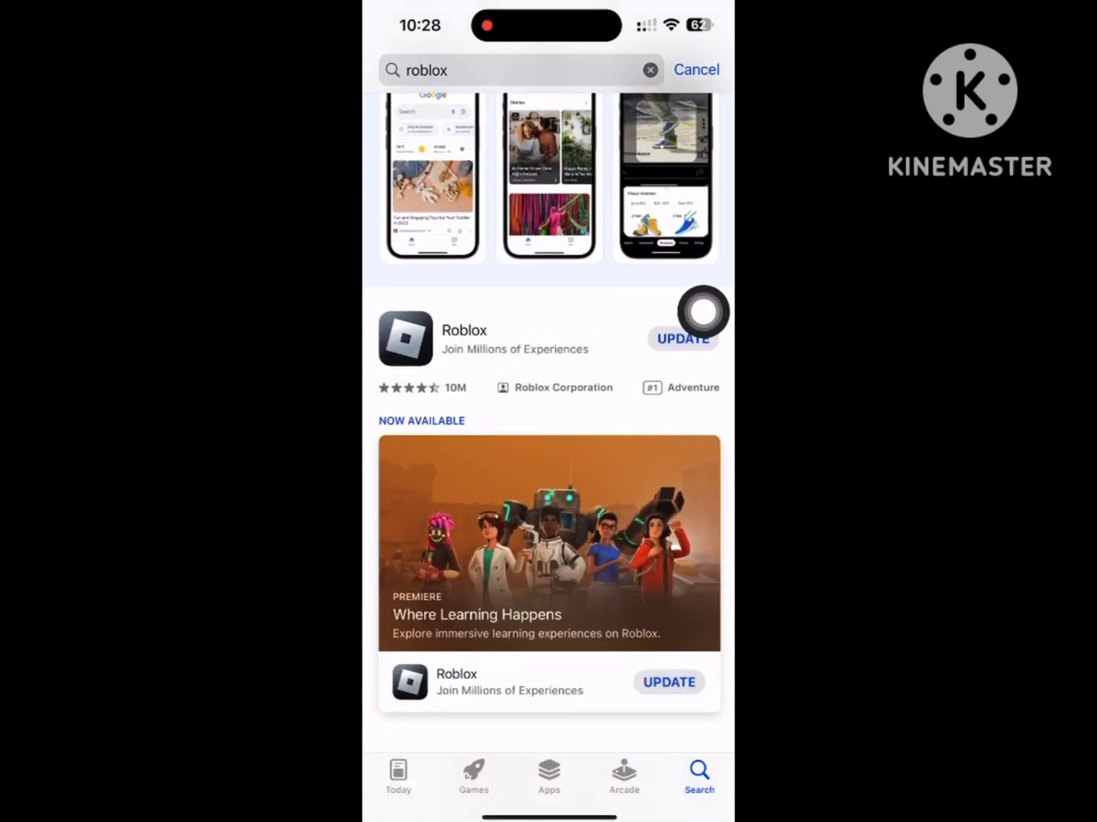
pyautogui.click(702, 312)
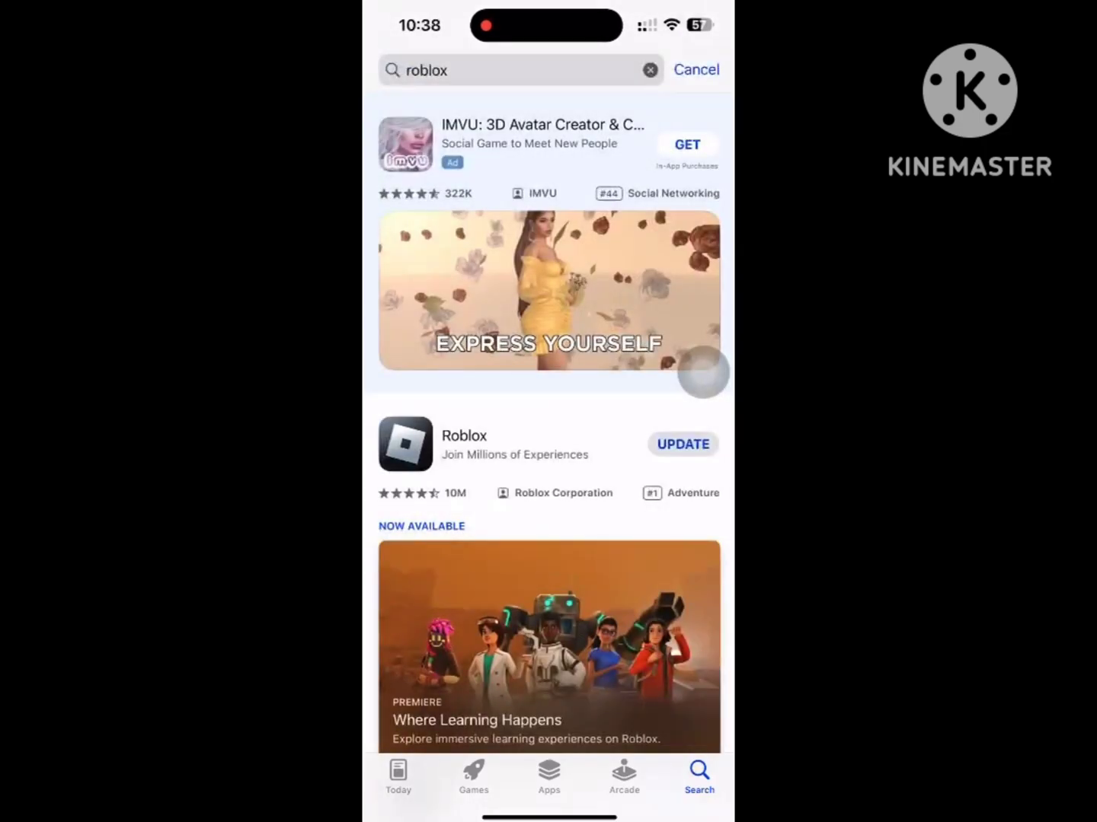
# - Search for the VPN app and install 1.1.1.1: Faster Internet from its store page
pyautogui.click(386, 735)
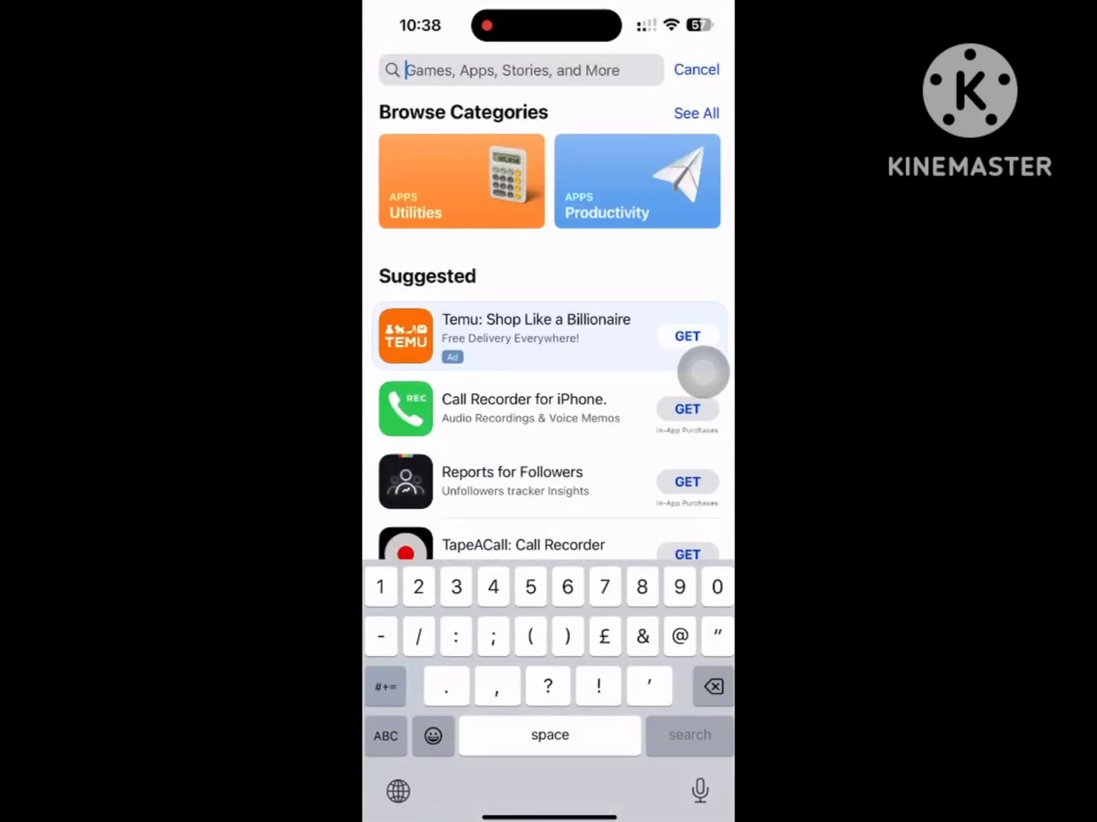
pyautogui.write('1111')
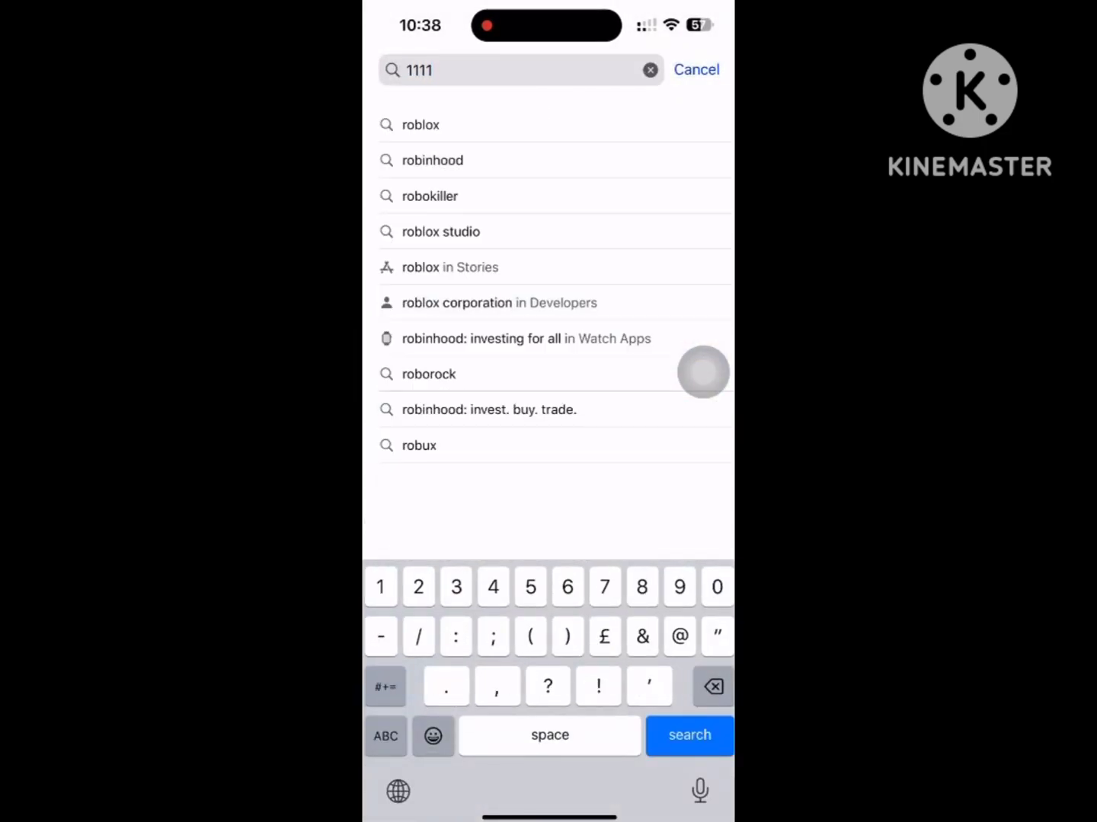
pyautogui.write(' von')
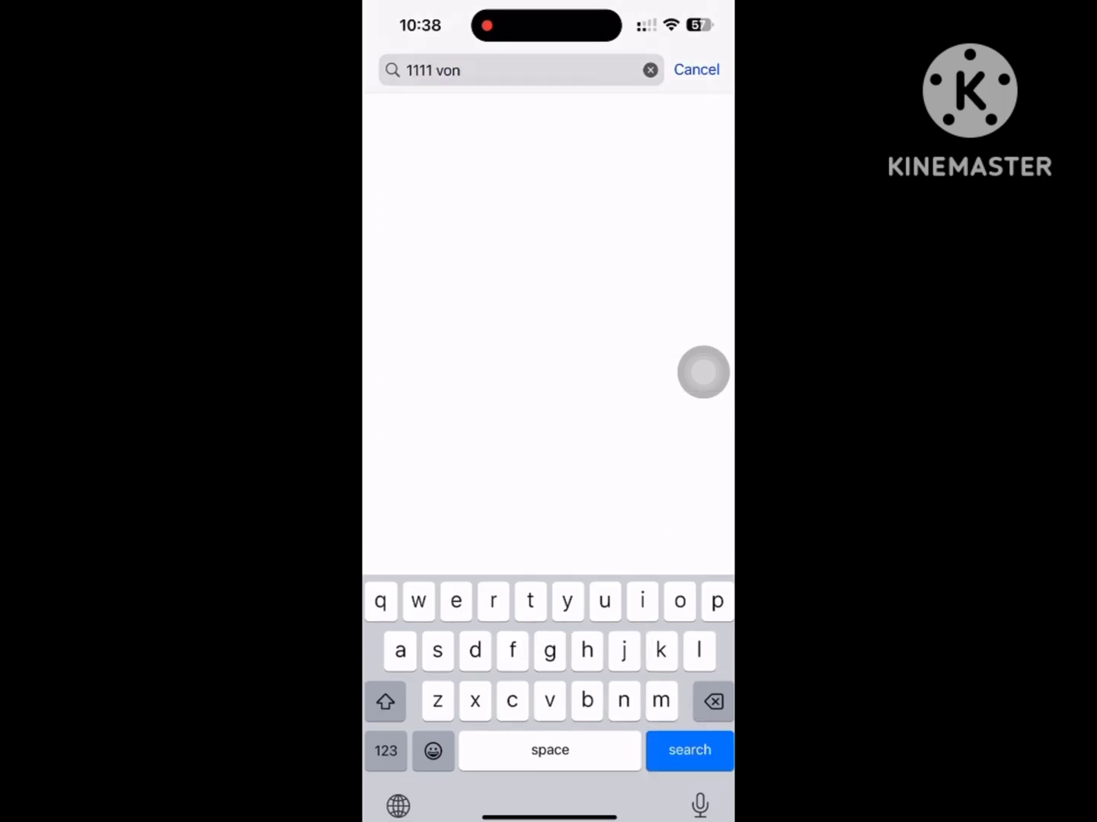
pyautogui.press('Return')
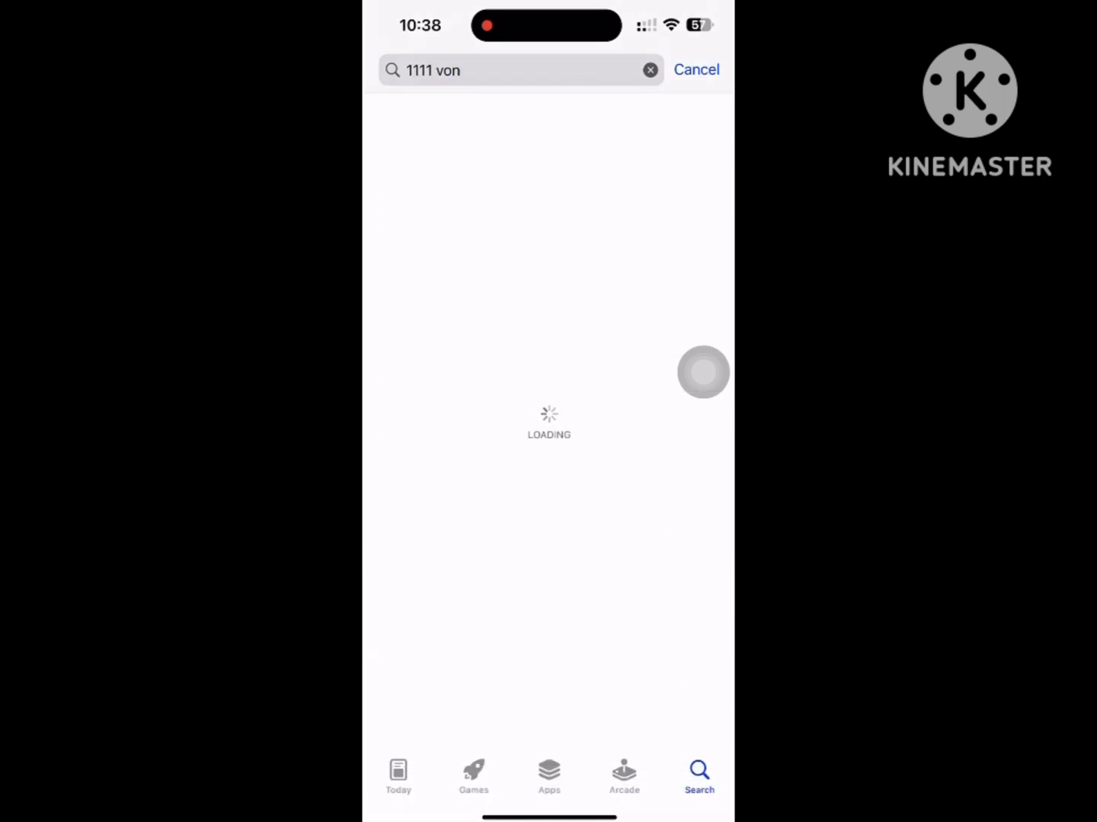
pyautogui.click(511, 581)
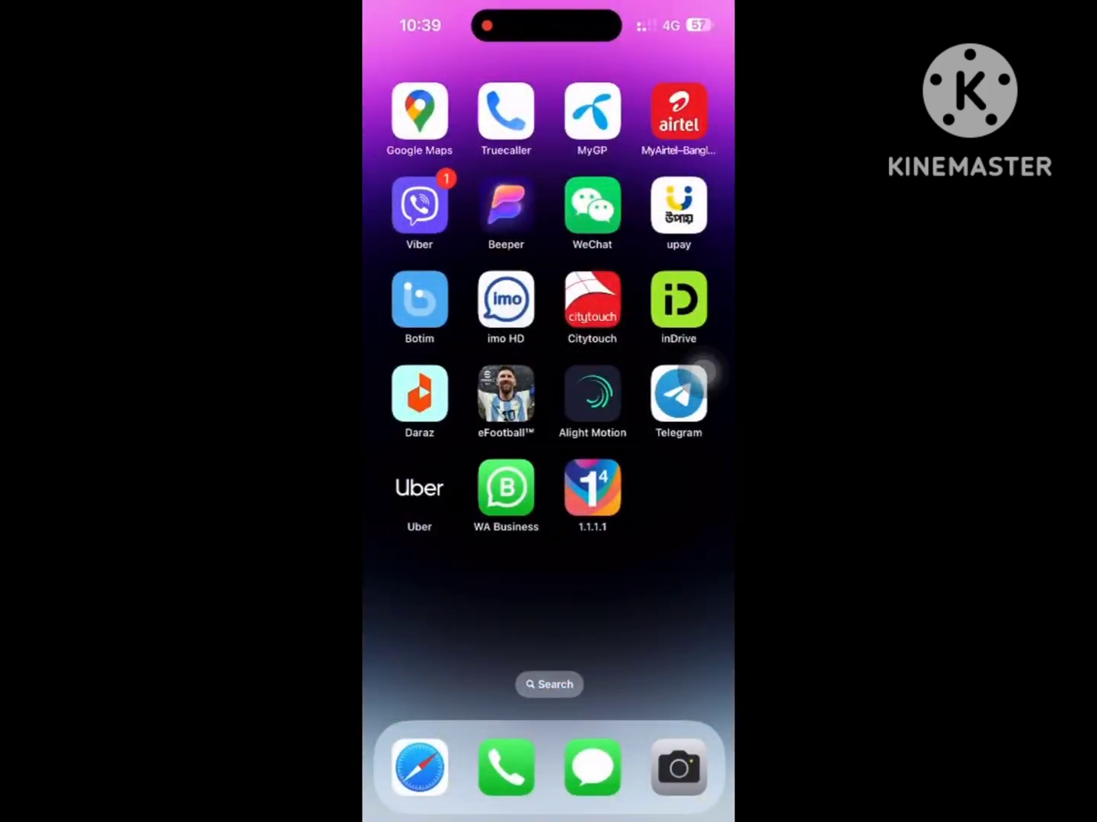
# - Launch 1.1.1.1, continue past the WARP intro and accept the privacy terms
pyautogui.click(597, 490)
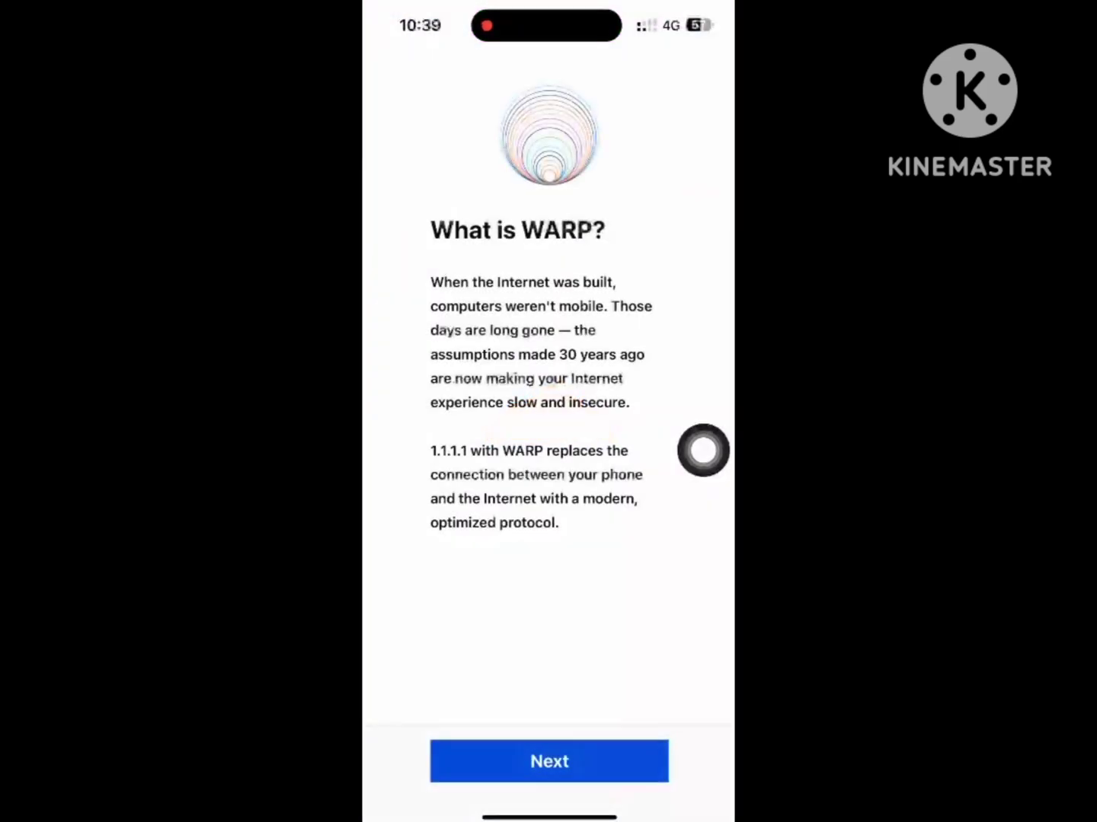
pyautogui.click(550, 762)
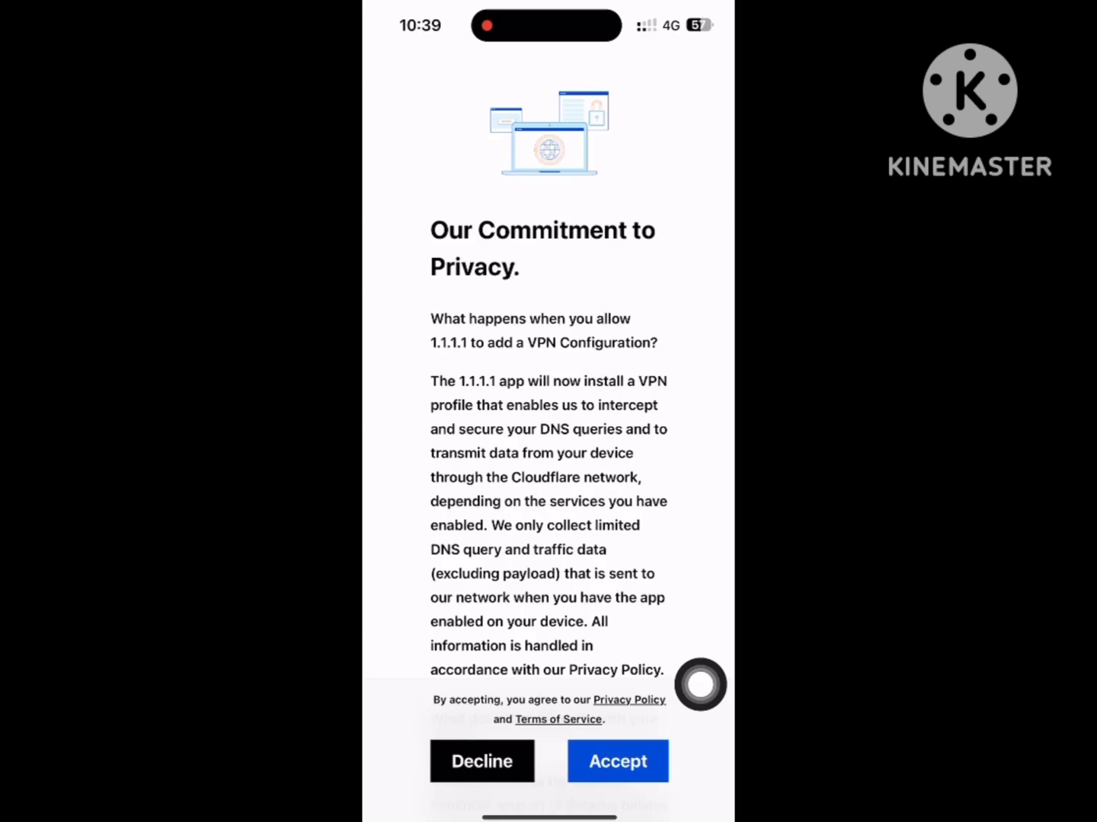
pyautogui.click(631, 763)
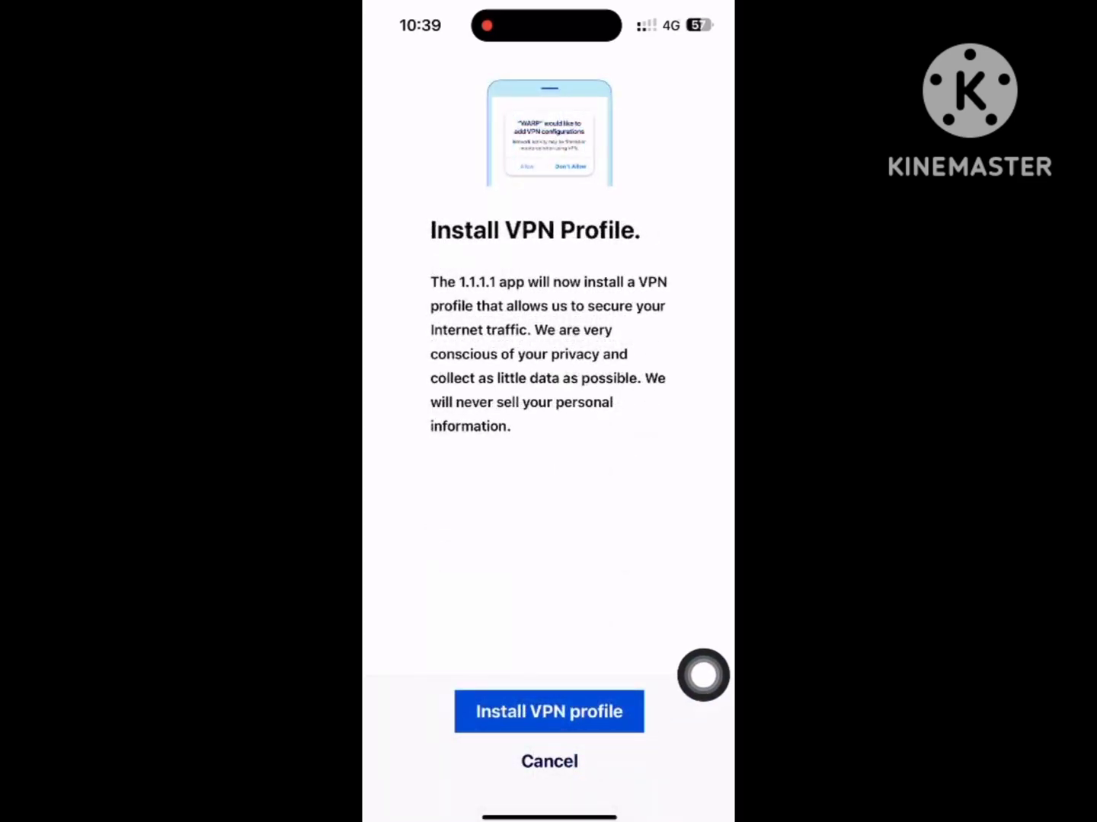
# - Install the VPN profile, allow the configuration, and allow notifications
pyautogui.click(626, 699)
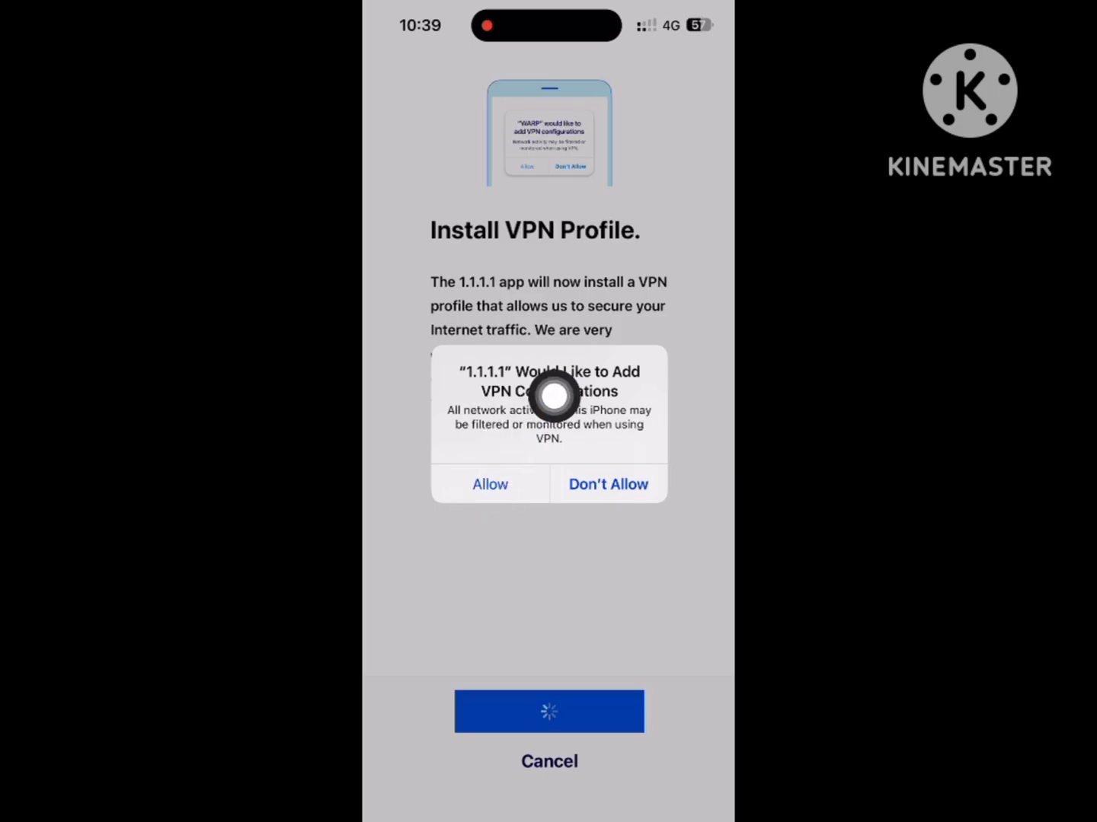
pyautogui.click(491, 484)
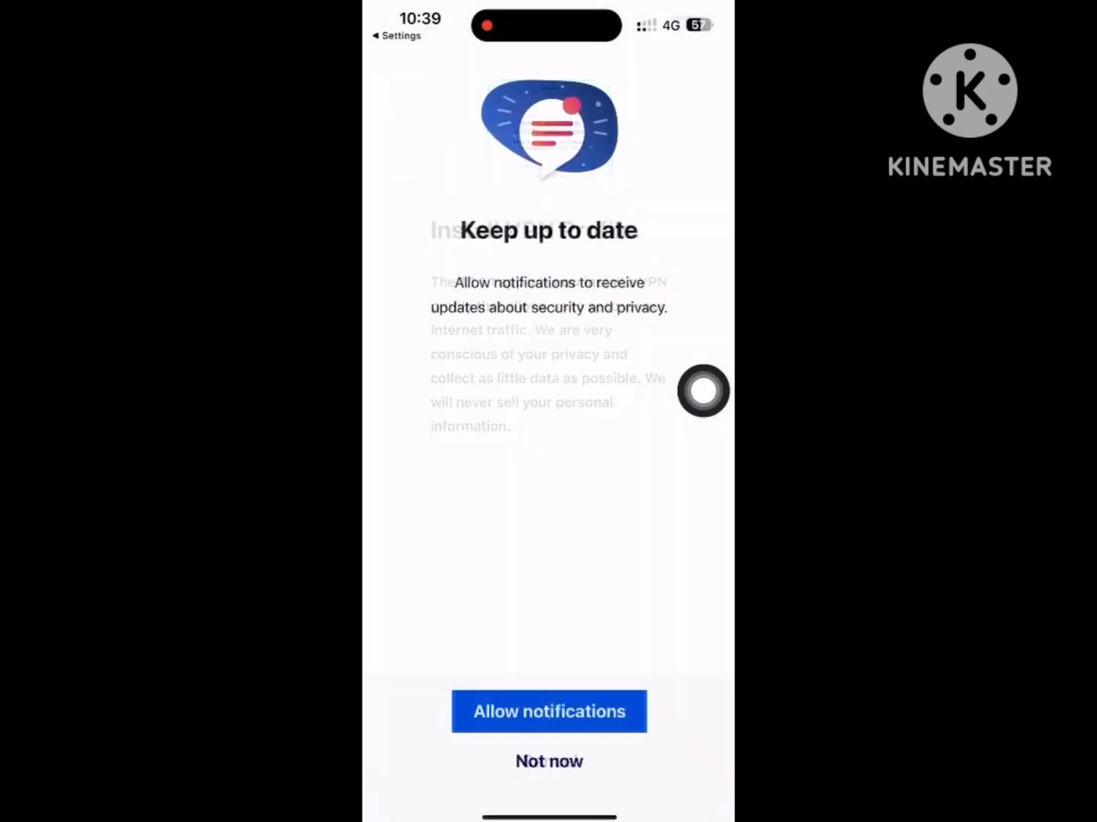
pyautogui.click(587, 680)
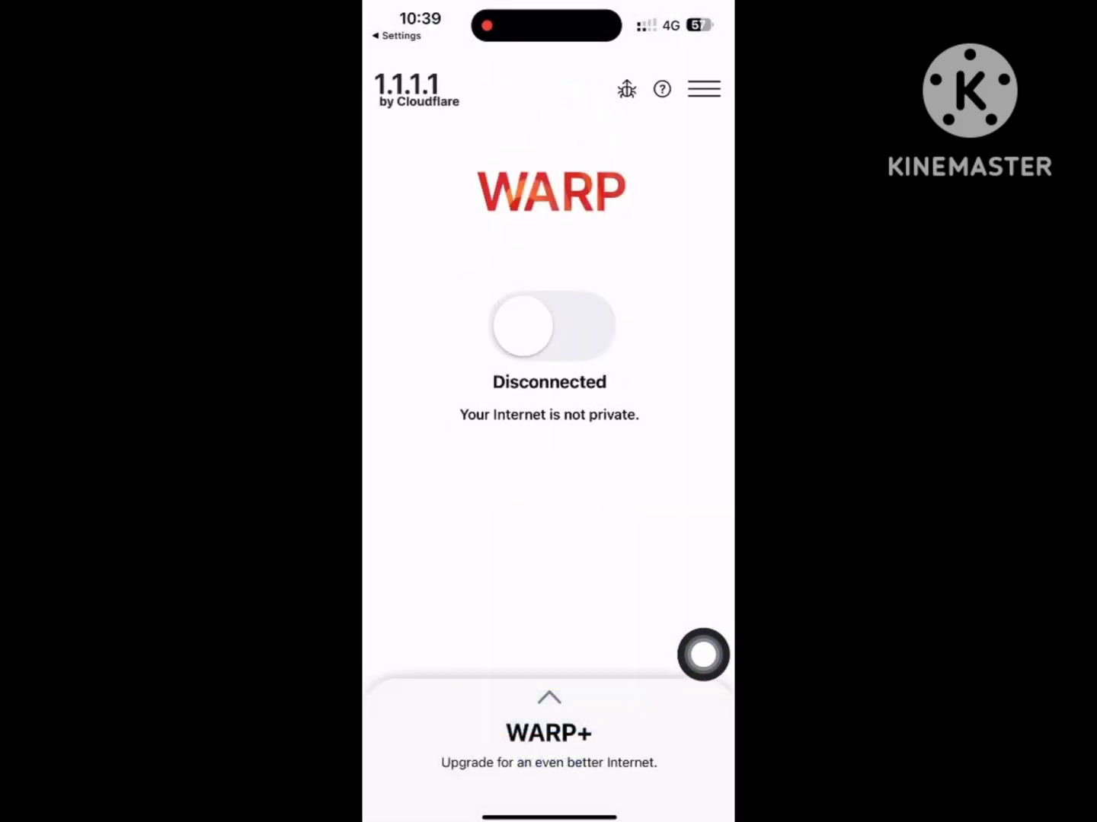
# - Switch WARP on until it shows Connected, then return to the home screen
pyautogui.click(543, 333)
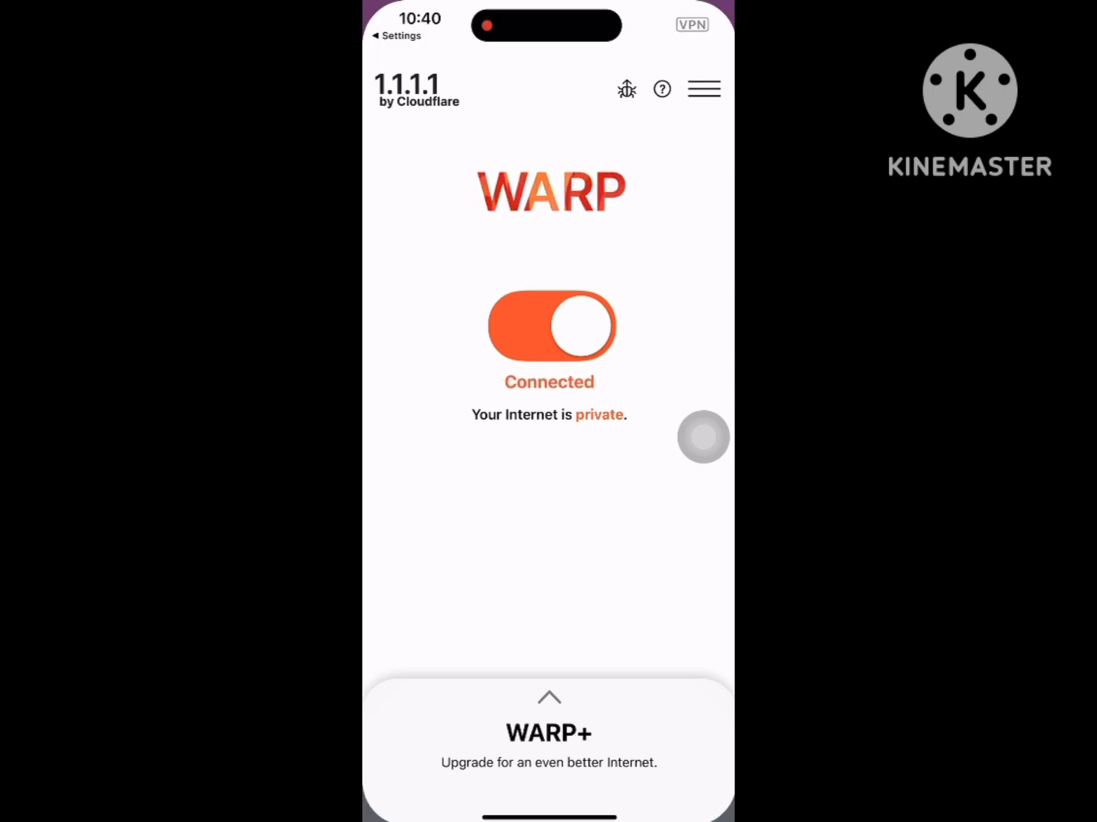
pyautogui.moveTo(548, 817); pyautogui.dragTo(548, 514)
# - Swipe to the home screen page with Roblox and launch it to its Home page
pyautogui.moveTo(445, 385); pyautogui.dragTo(685, 387)
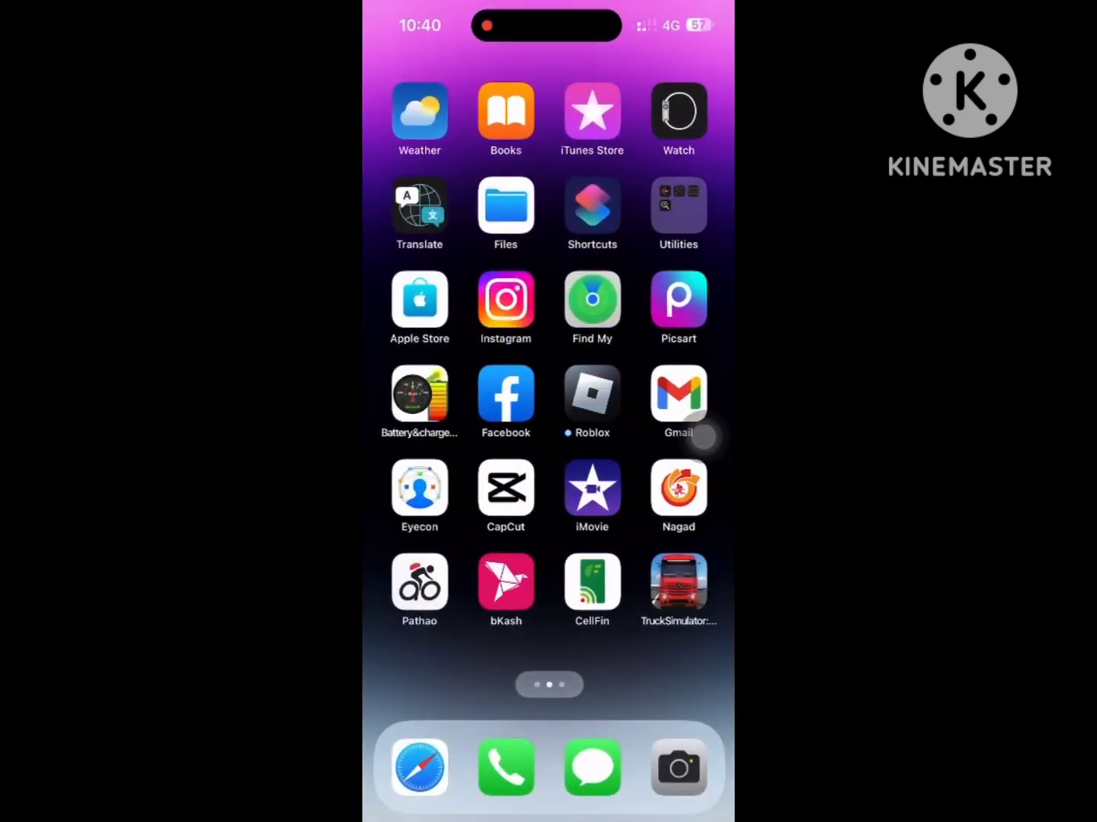
pyautogui.moveTo(703, 437); pyautogui.dragTo(546, 489)
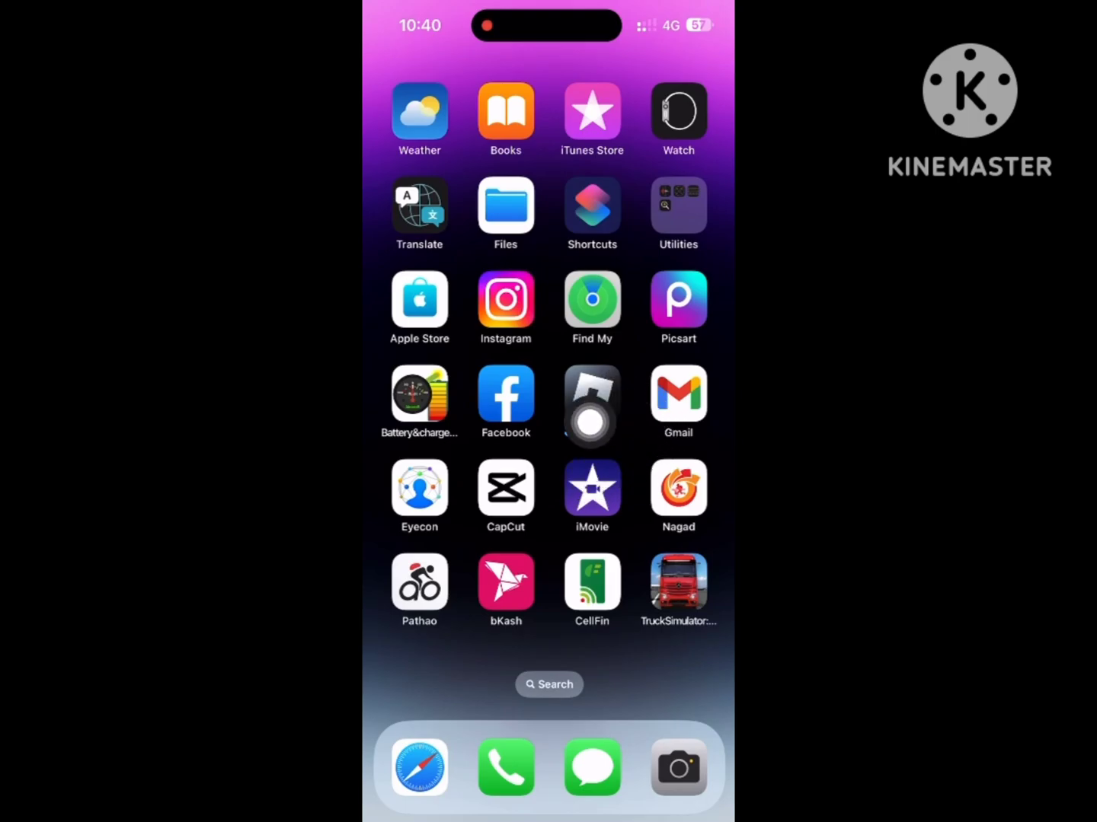
pyautogui.click(591, 399)
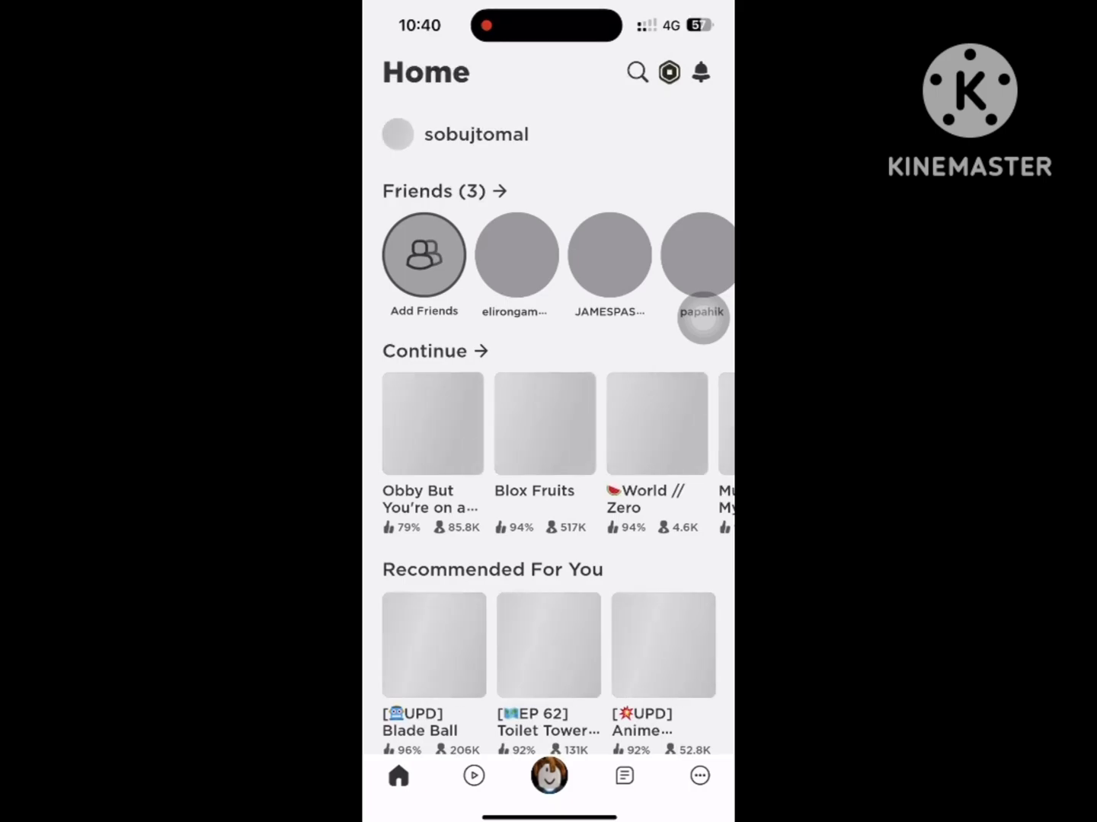
pyautogui.scroll(-2, 703, 321)
pyautogui.scroll(-1, 558, 389)
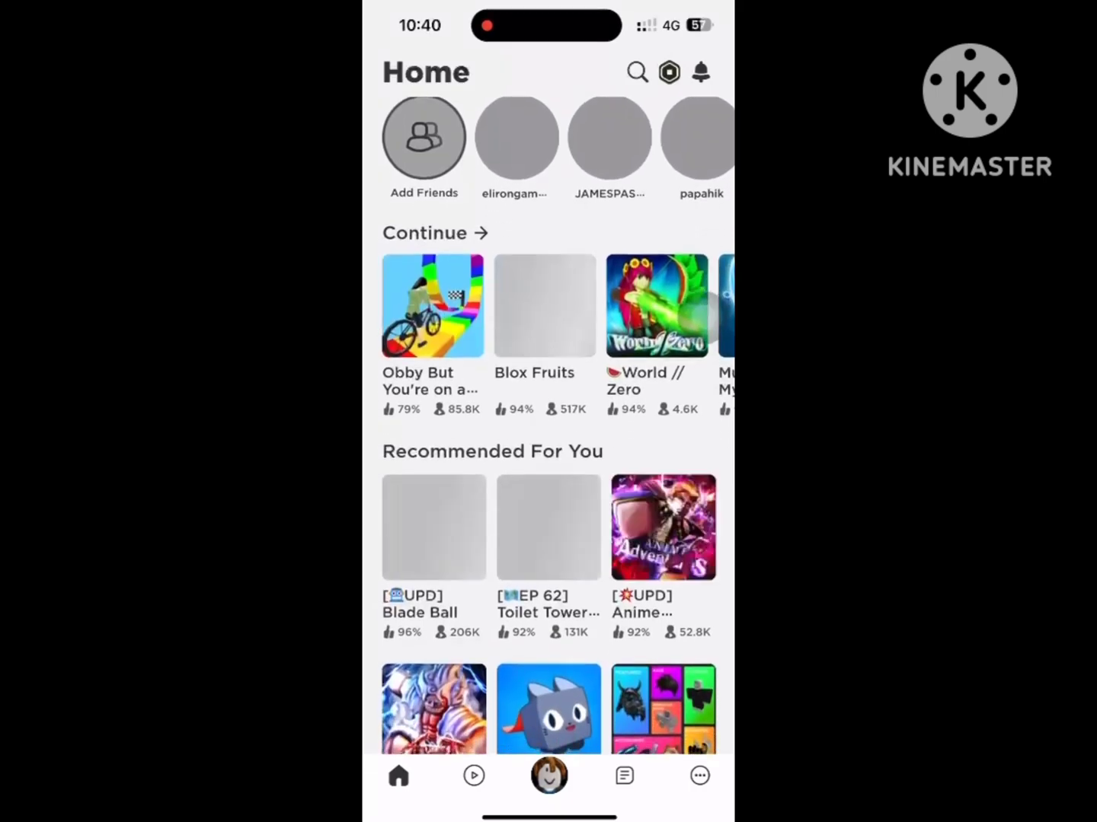